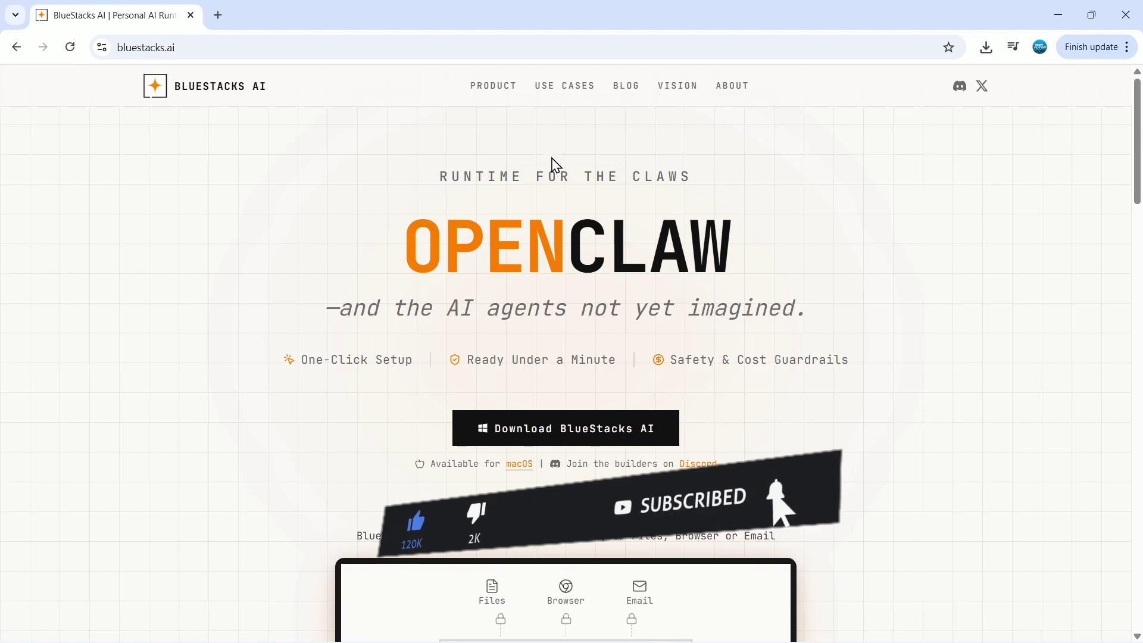
- Download the BlueStacks AI installer for Windows and open the Downloads folder
{"action": "left_click", "coordinate": [618, 434]}
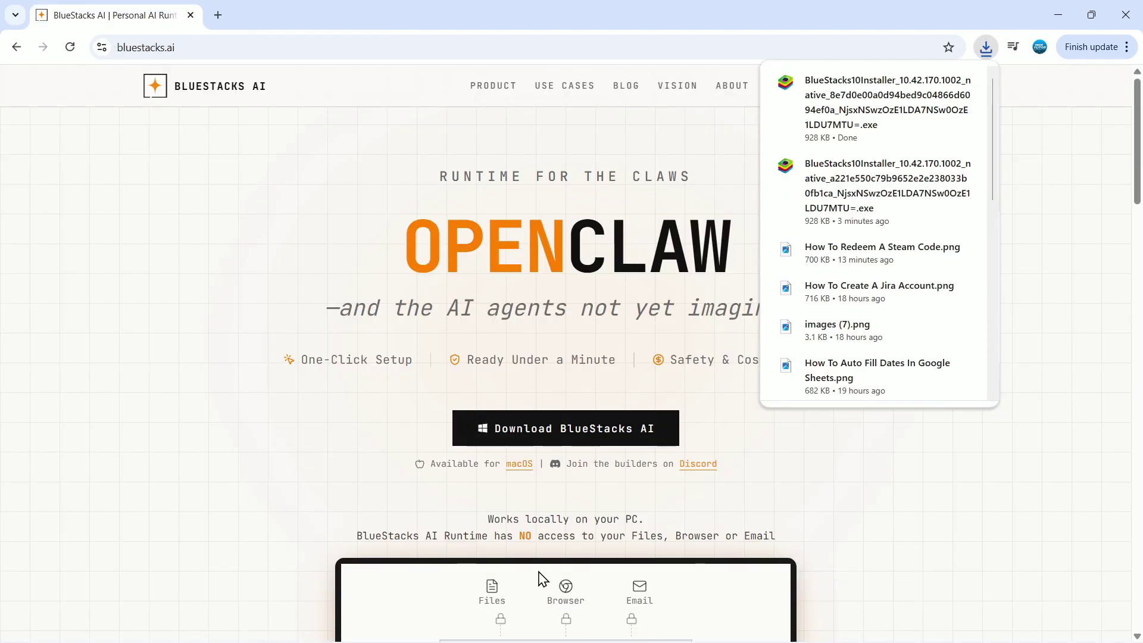
{"action": "left_click", "coordinate": [408, 624]}
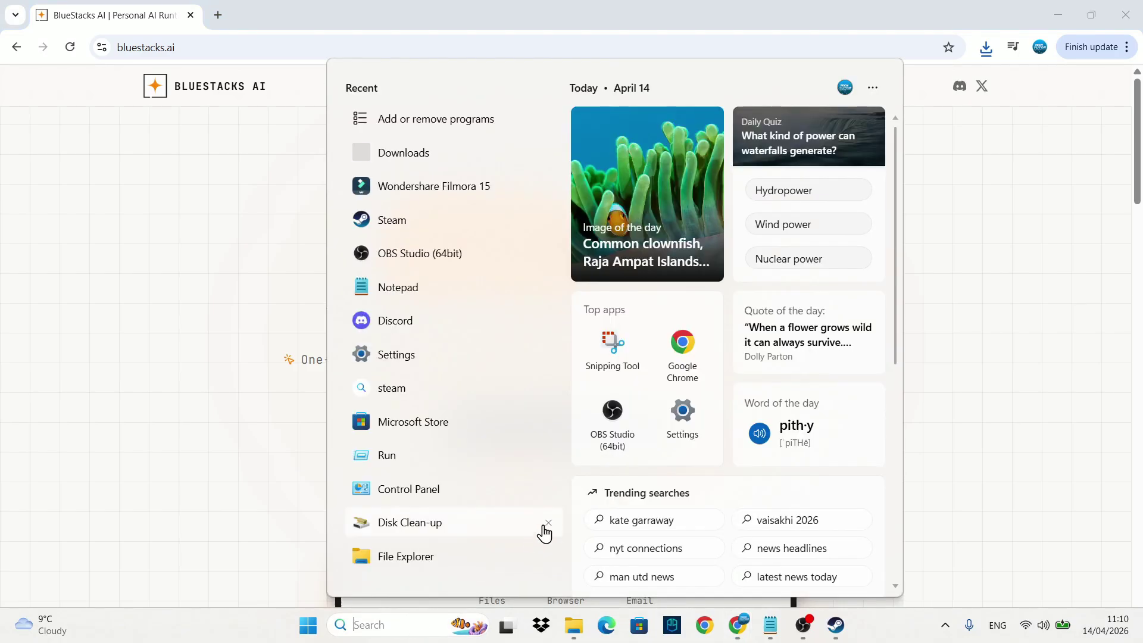
{"action": "type", "text": "downl"}
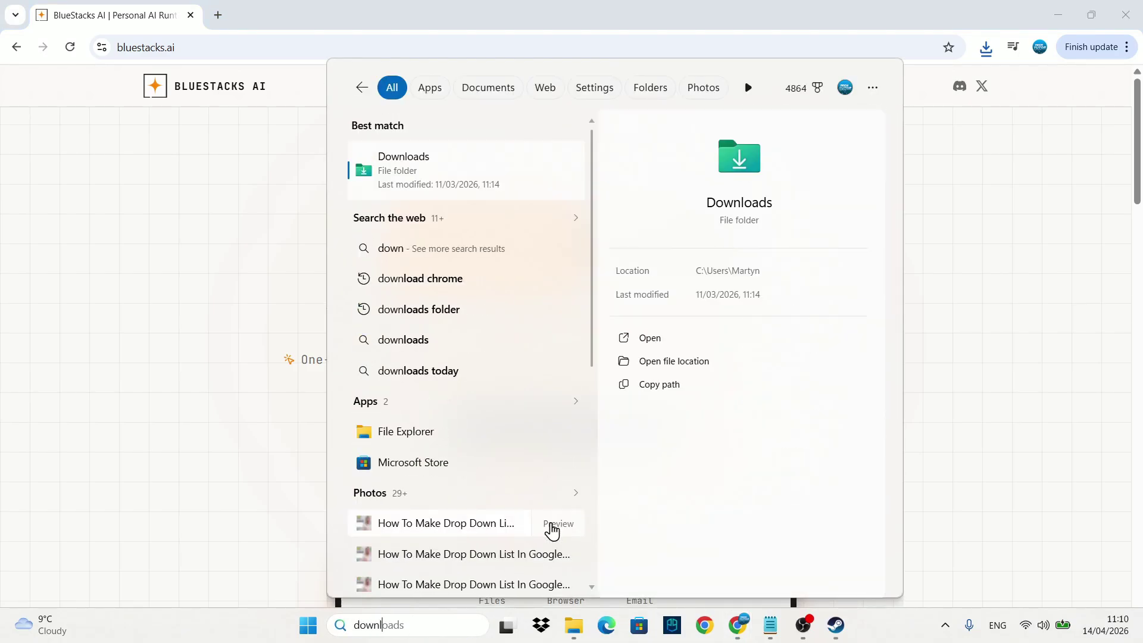
{"action": "type", "text": "oads"}
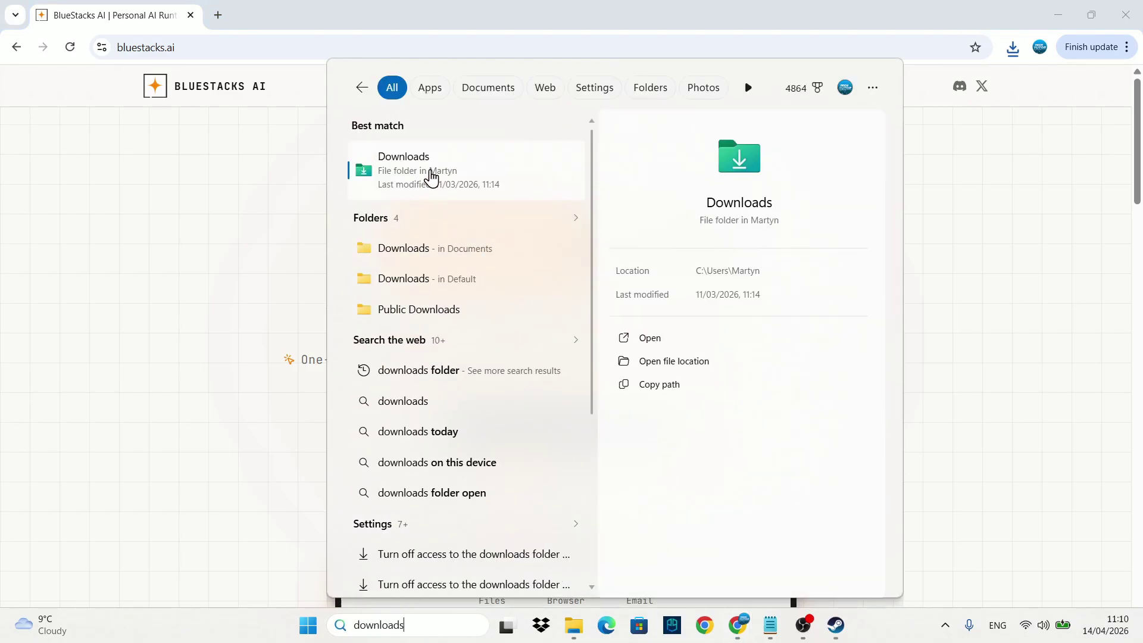
{"action": "left_click", "coordinate": [431, 178]}
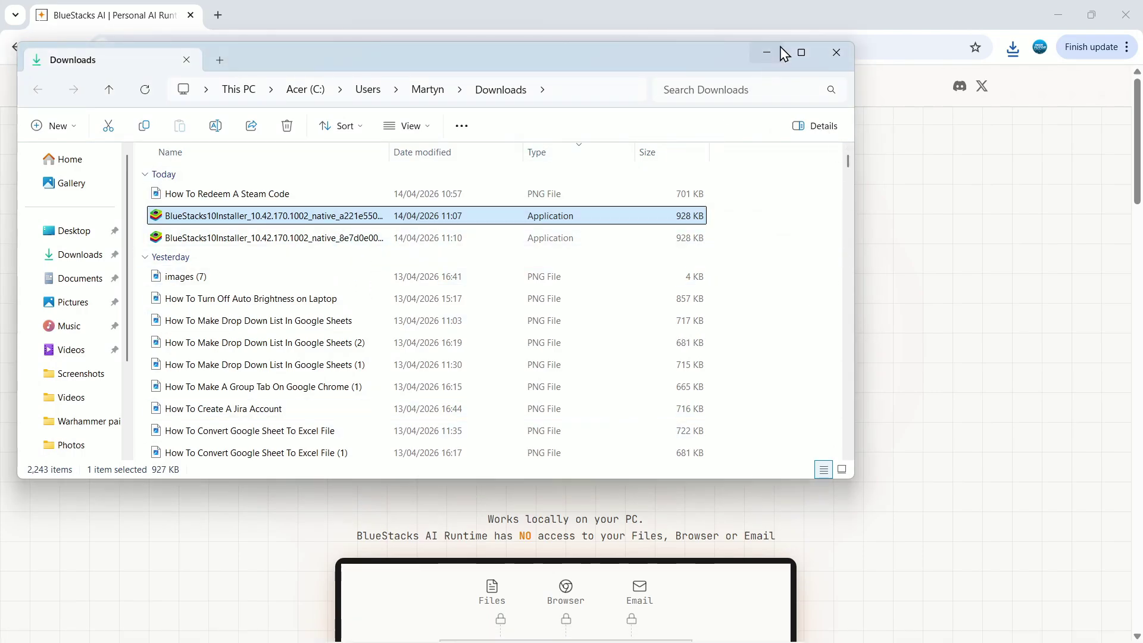
- Minimize the Downloads window and accept the terms to install BlueStacks AI in the default folder
{"action": "left_click", "coordinate": [772, 52]}
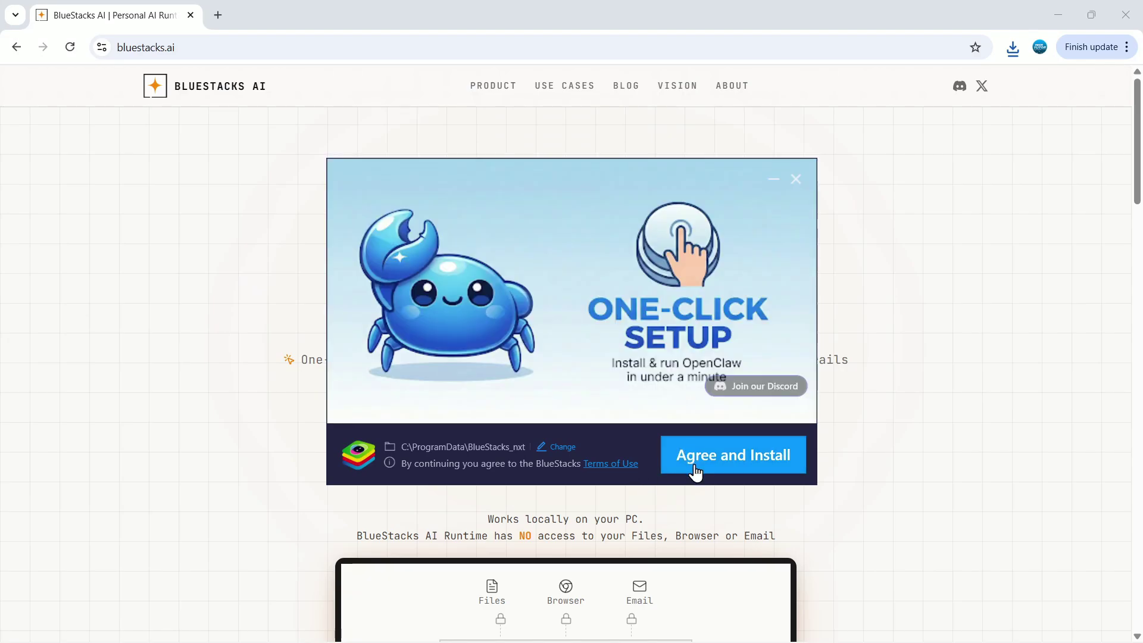
{"action": "left_click", "coordinate": [736, 465]}
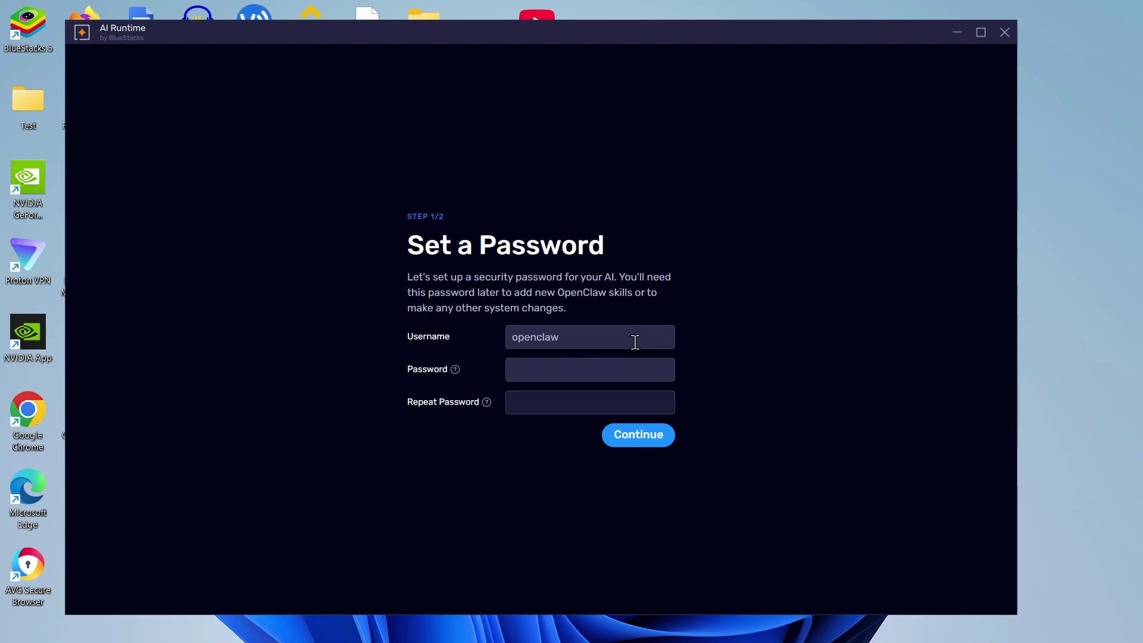
- Enter and repeat the security password for the openclaw username, and continue to the AI configuration
{"action": "left_click", "coordinate": [599, 371]}
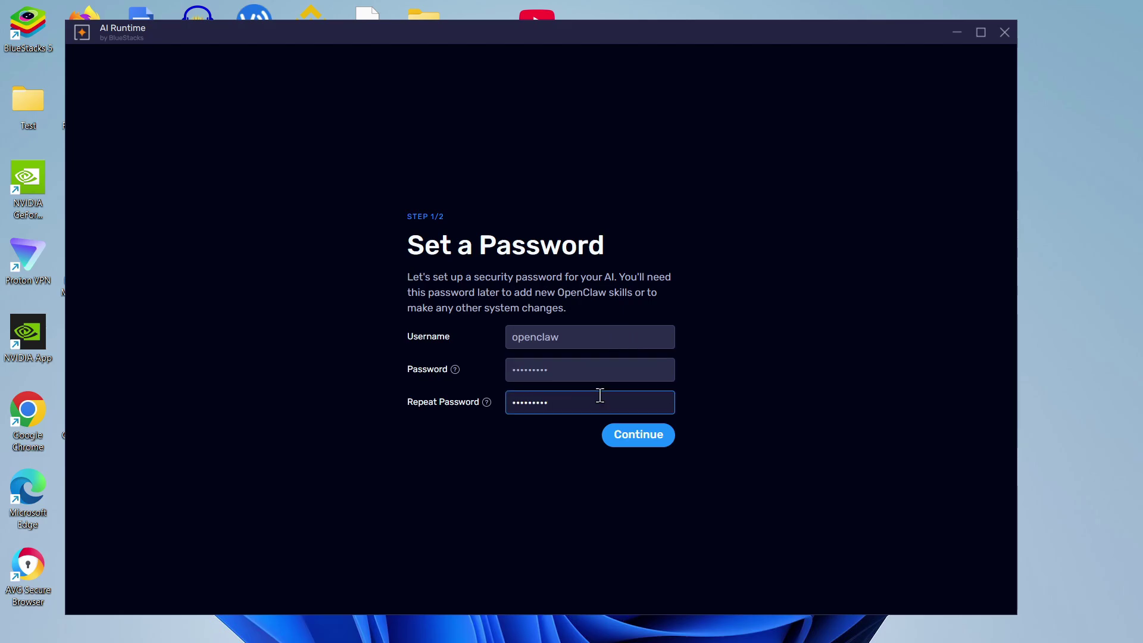
{"action": "left_click", "coordinate": [645, 436]}
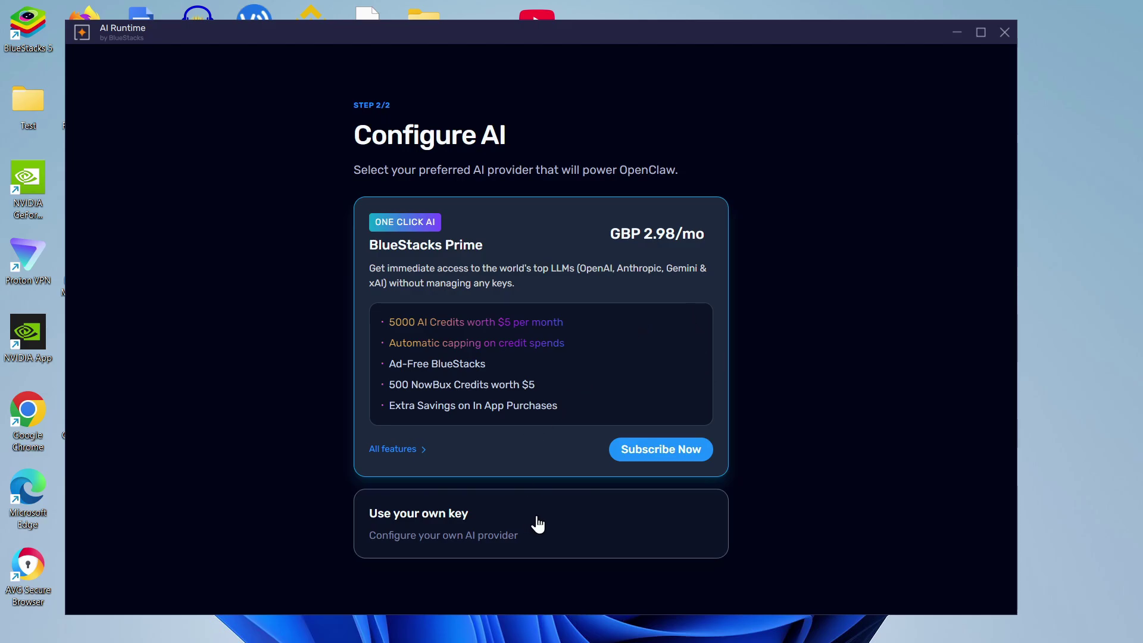
- Configure your own AI key with provider google, model gemini-2.5-flash and the API key, and start OpenClaw
{"action": "left_click", "coordinate": [536, 523]}
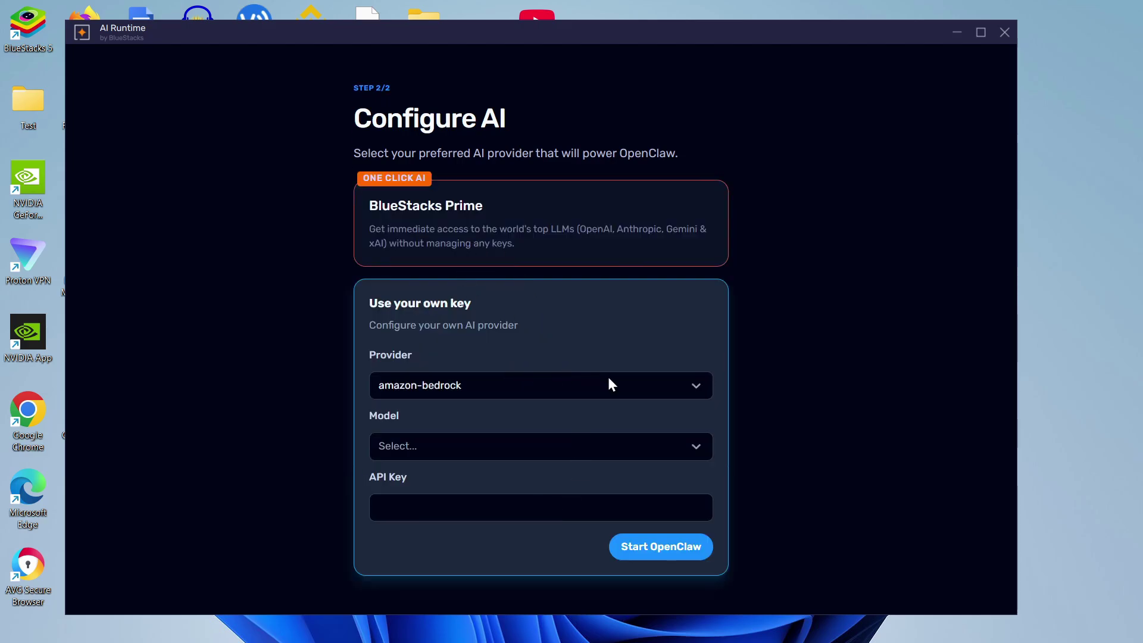
{"action": "left_click", "coordinate": [518, 387]}
{"action": "left_click", "coordinate": [720, 435]}
{"action": "left_click", "coordinate": [593, 458]}
{"action": "left_click", "coordinate": [602, 443]}
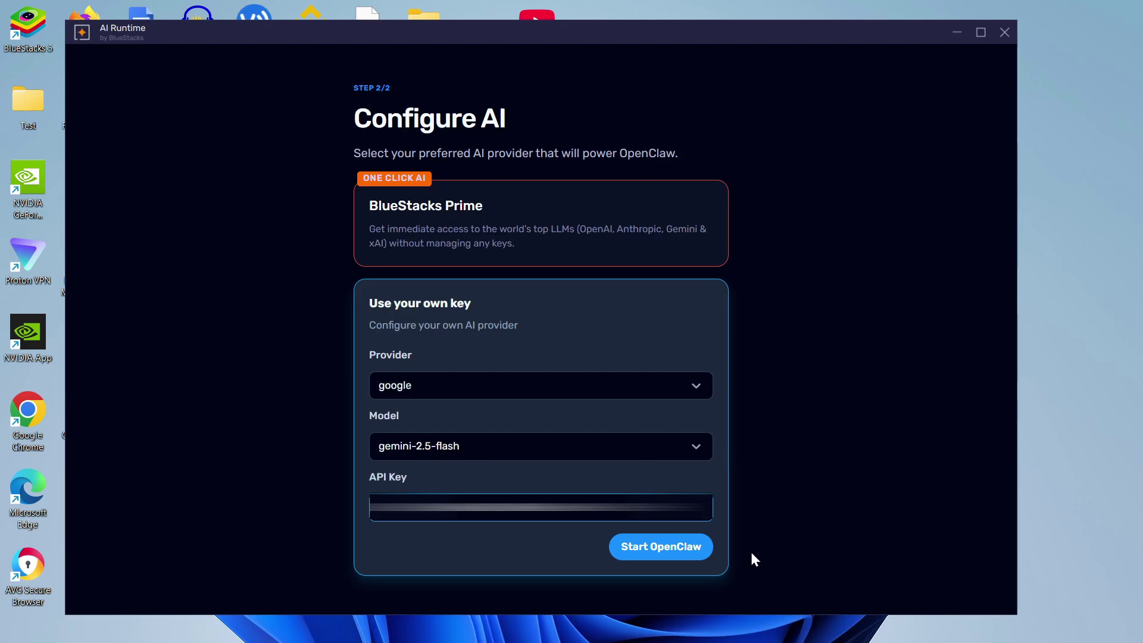
{"action": "left_click", "coordinate": [687, 553]}
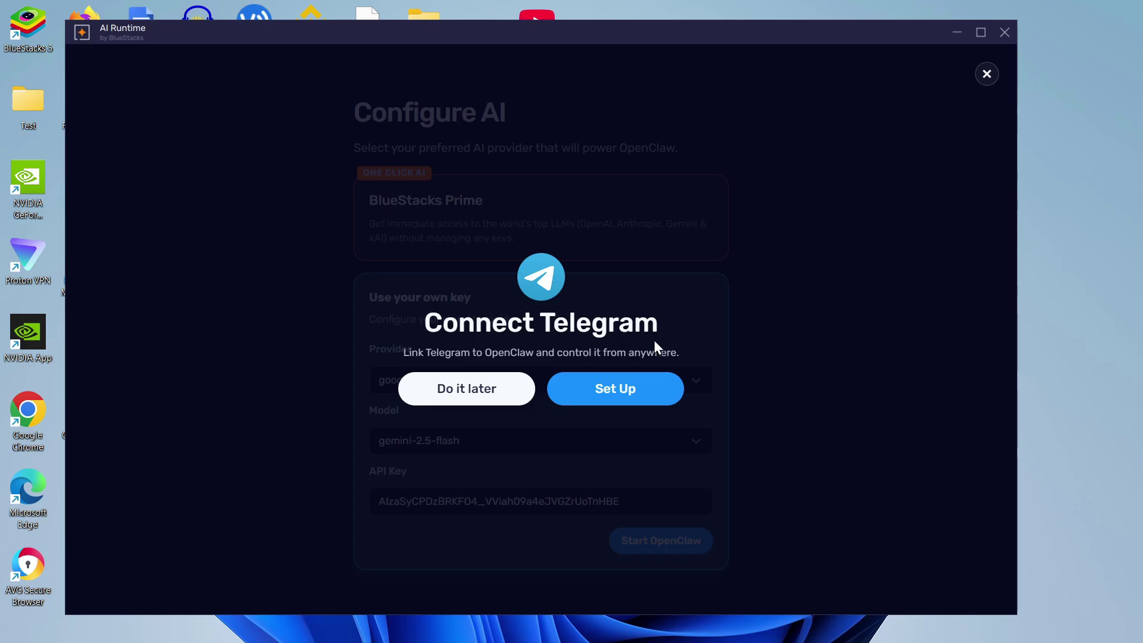
{"action": "left_click", "coordinate": [647, 388]}
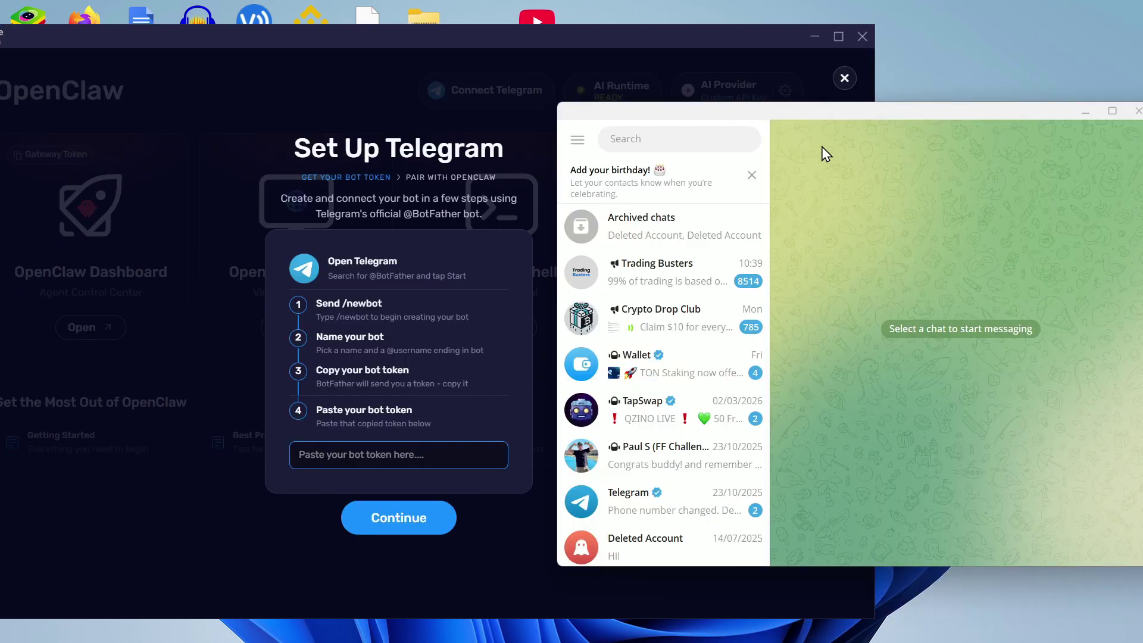
{"action": "left_click", "coordinate": [658, 147]}
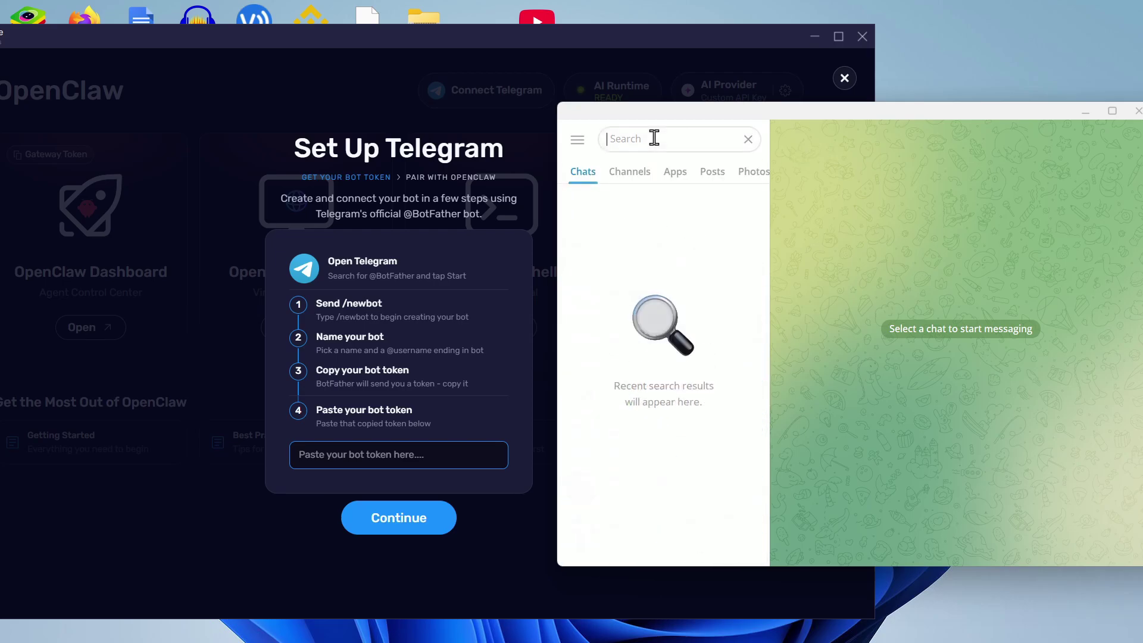
{"action": "type", "text": "@"}
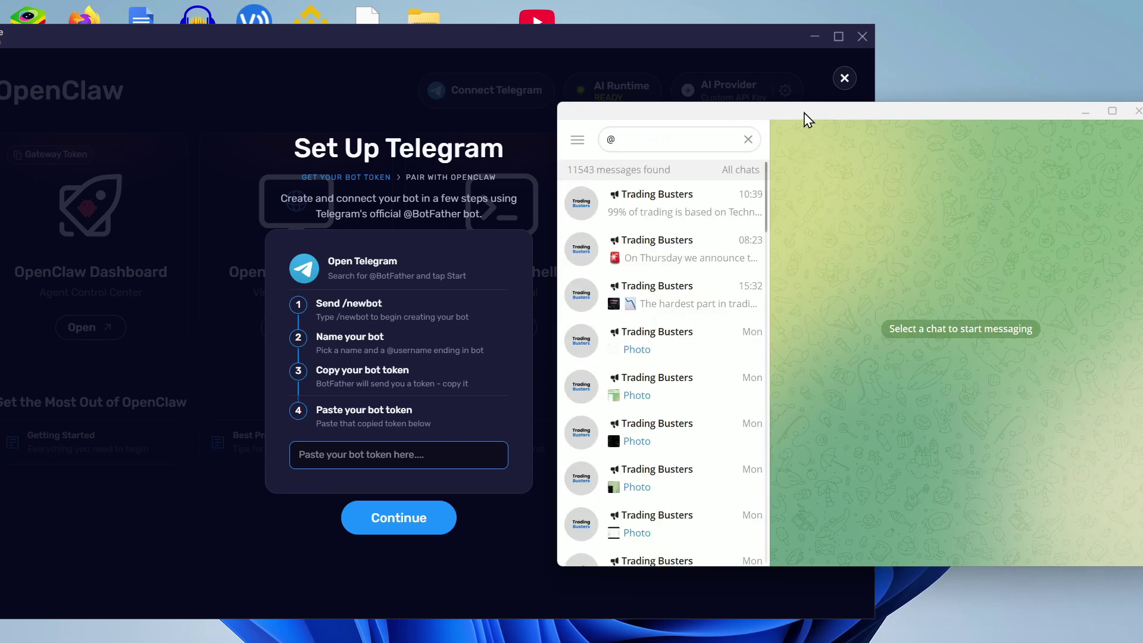
{"action": "type", "text": "botfather"}
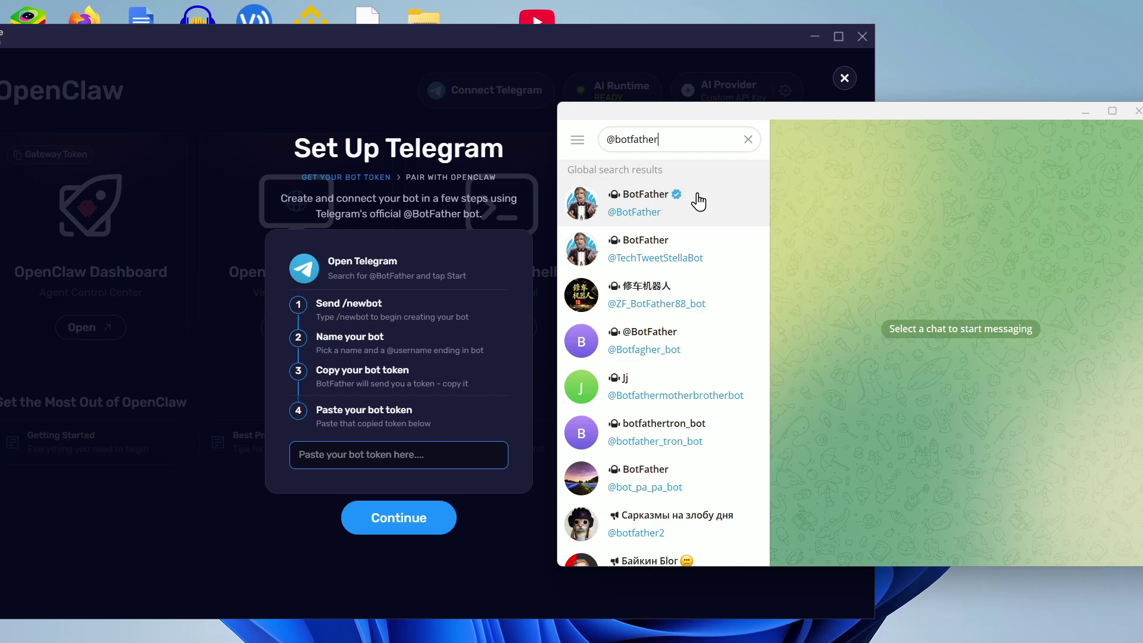
{"action": "left_click", "coordinate": [698, 202]}
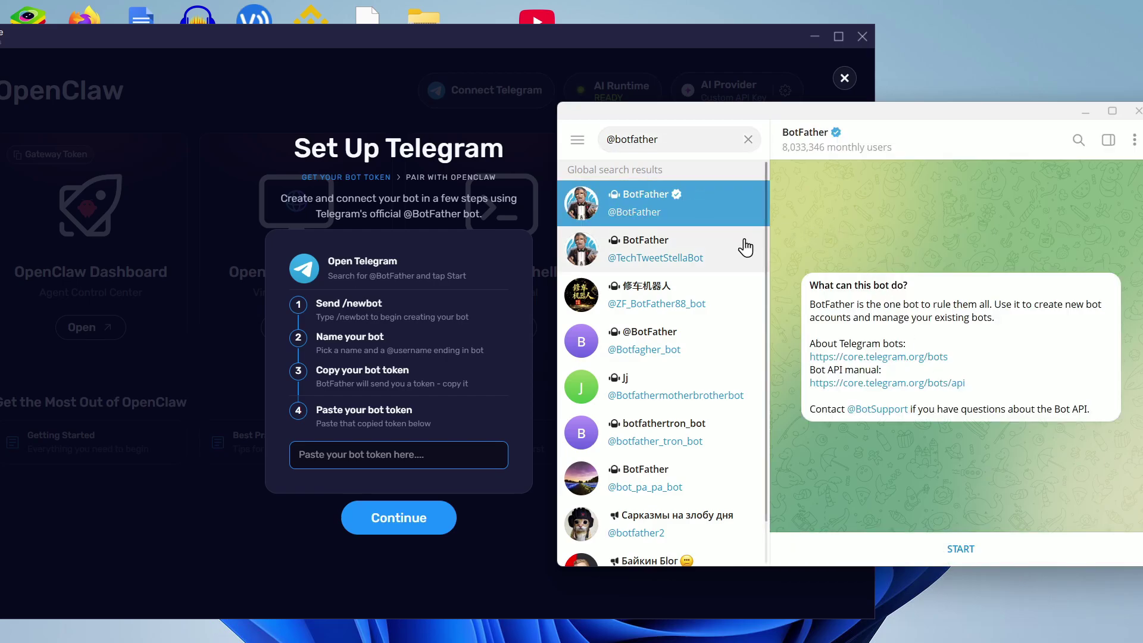
{"action": "left_click", "coordinate": [963, 548]}
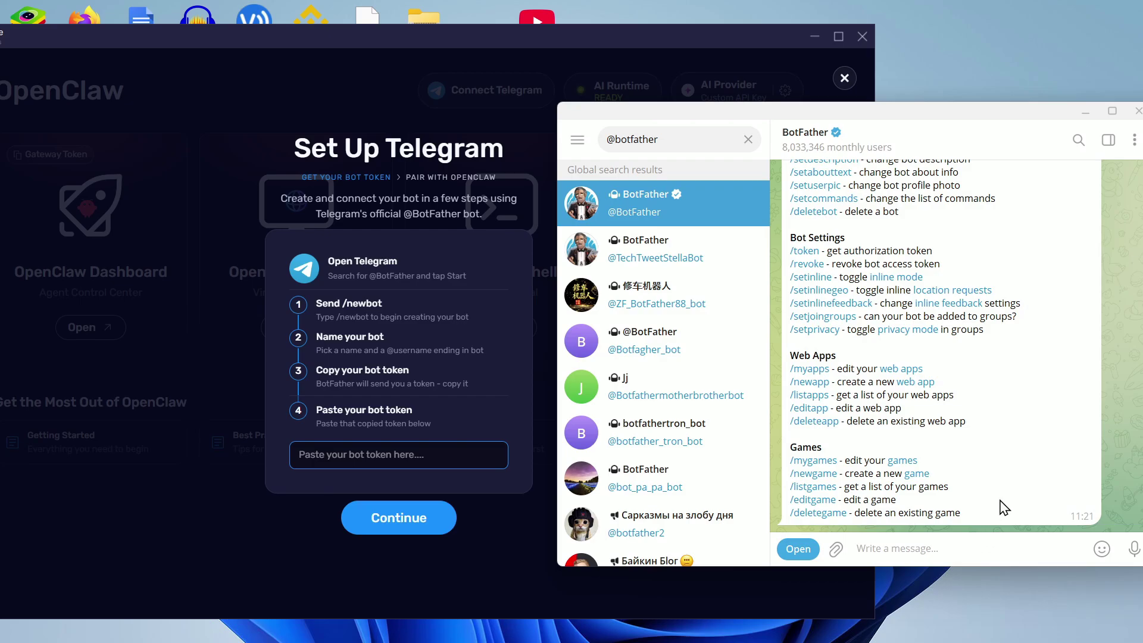
- Send /newbot to BotFather and name the new bot Testbot007
{"action": "double_click", "coordinate": [1041, 426]}
{"action": "type", "text": "/newbot"}
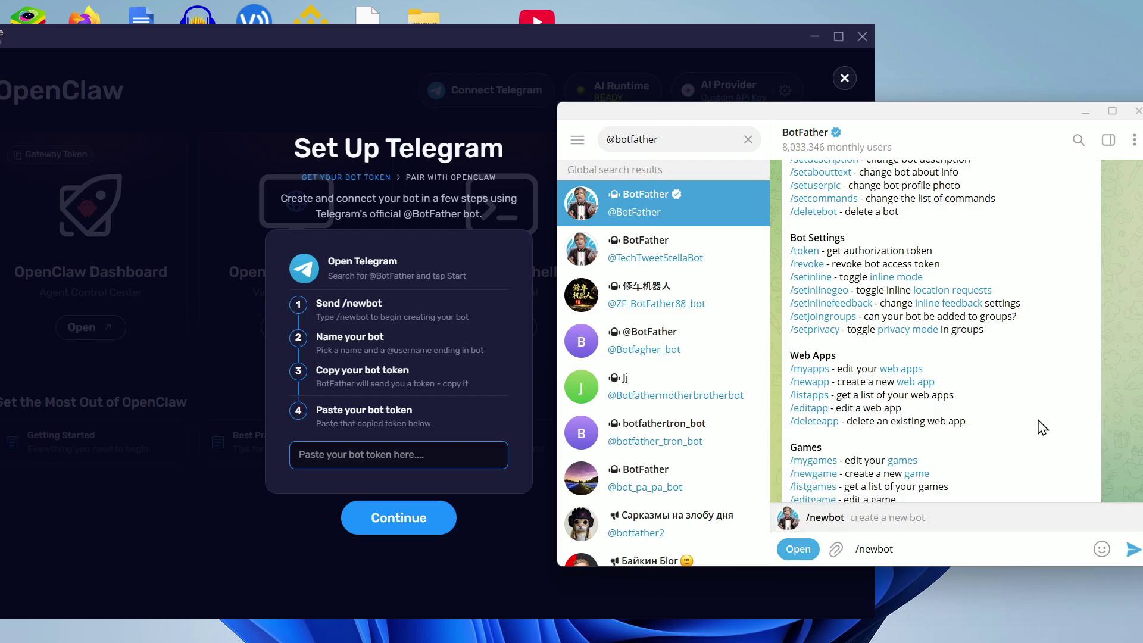
{"action": "key", "text": "Return"}
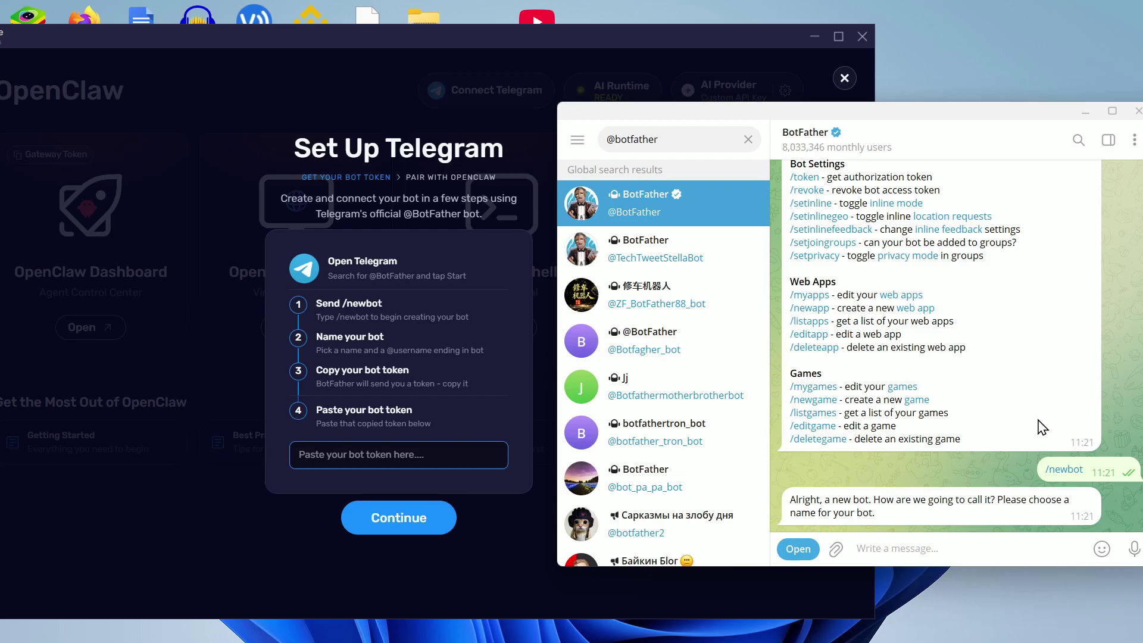
{"action": "type", "text": "Testbot"}
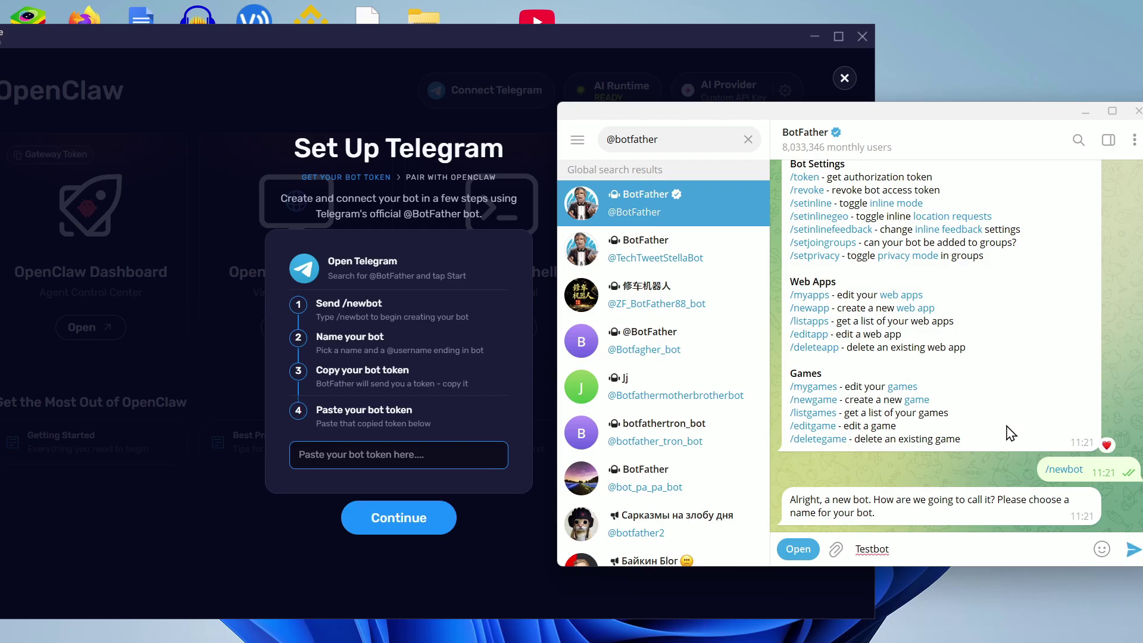
{"action": "type", "text": "007"}
{"action": "key", "text": "Return"}
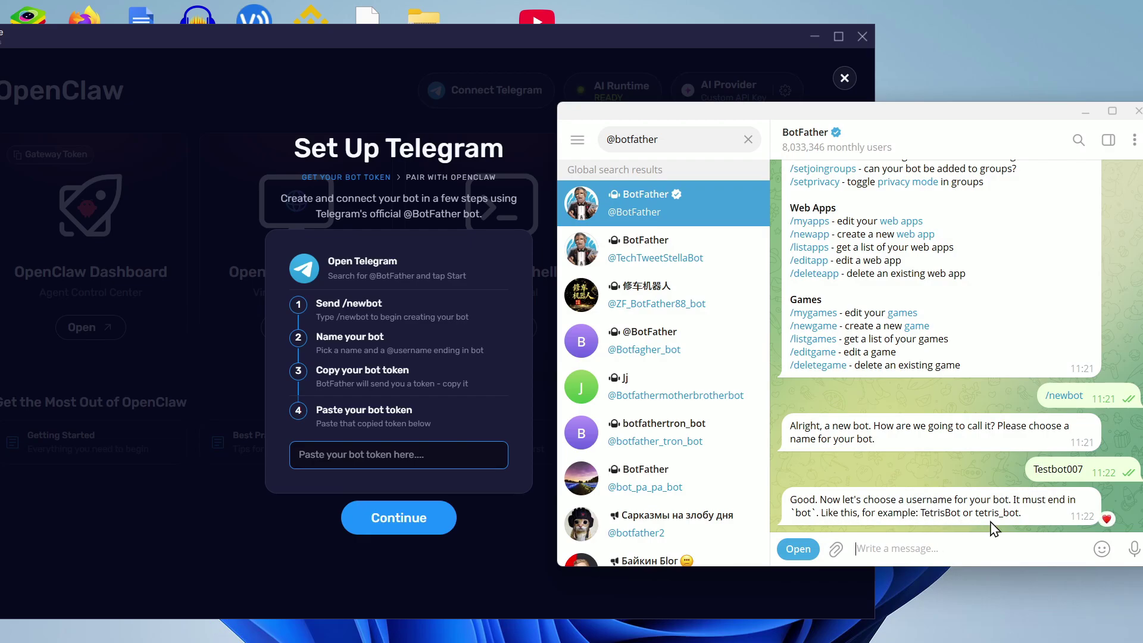
- Try to register the bot usernames Testbot007_bot and Testbot007bot
{"action": "type", "text": "Testbot007"}
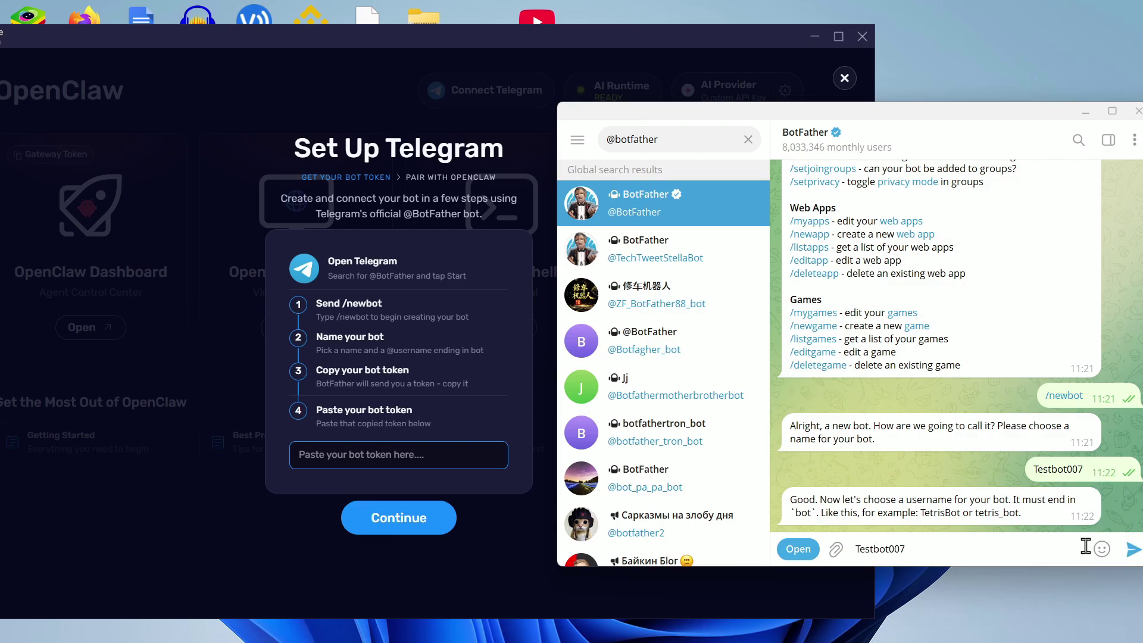
{"action": "type", "text": "_bot"}
{"action": "key", "text": "Return"}
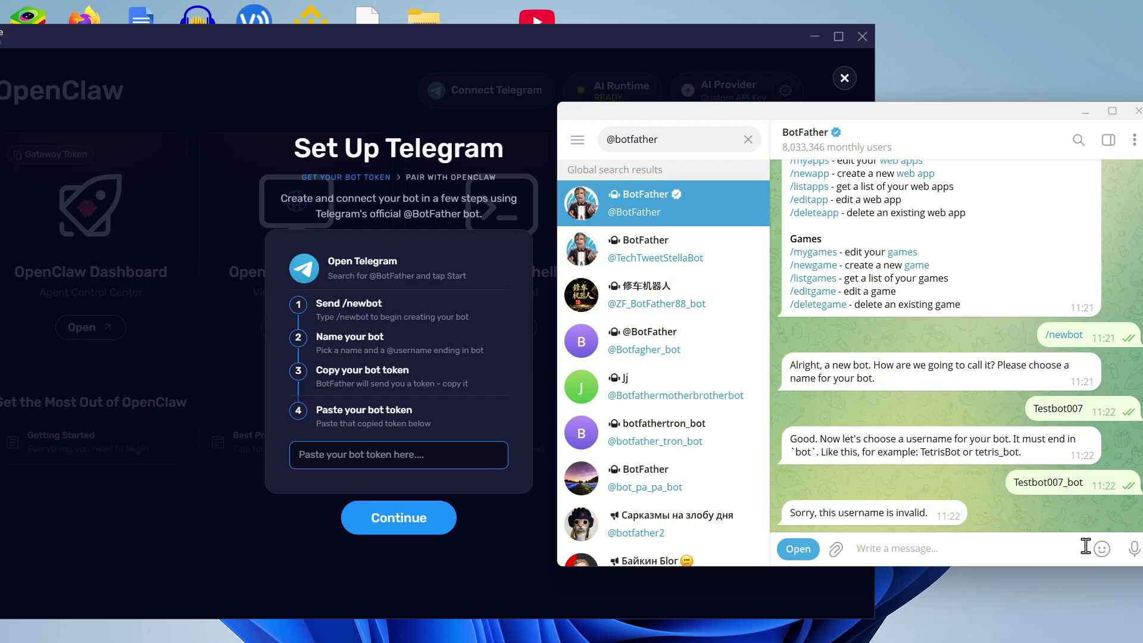
{"action": "type", "text": "Testbot007"}
{"action": "type", "text": "bot"}
{"action": "key", "text": "Return"}
- Register the bot username Testbot007654bot with BotFather
{"action": "type", "text": "Testbot007"}
{"action": "type", "text": "654"}
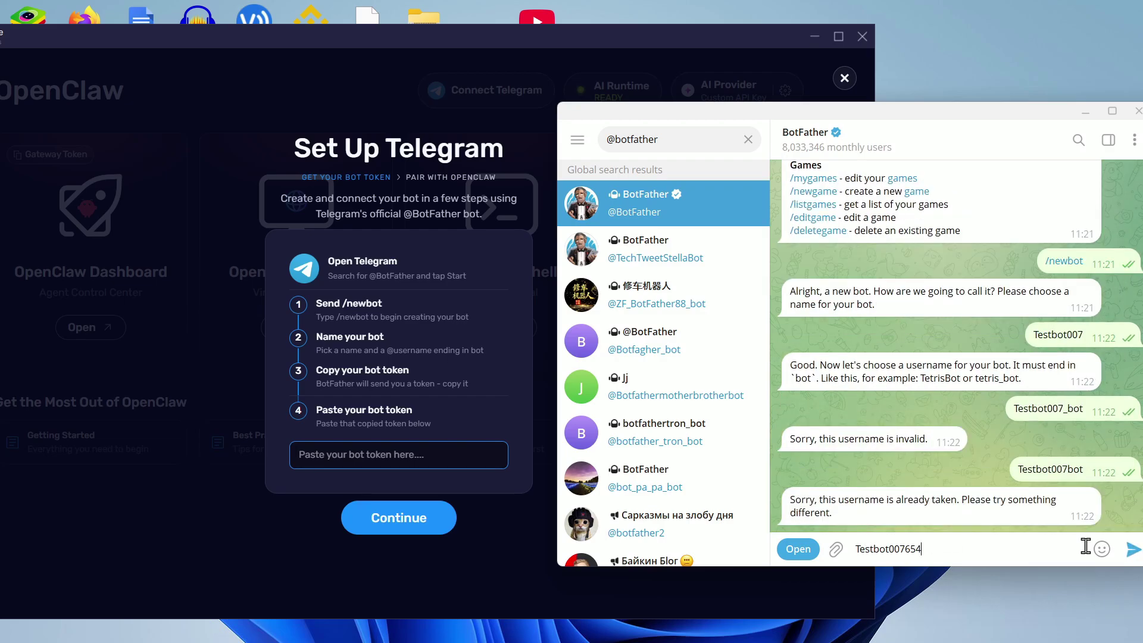
{"action": "type", "text": "Testbot007"}
{"action": "key", "text": "BackSpace"}
{"action": "key", "text": "BackSpace"}
{"action": "key", "text": "BackSpace"}
{"action": "key", "text": "BackSpace"}
{"action": "key", "text": "BackSpace"}
{"action": "key", "text": "BackSpace"}
{"action": "key", "text": "BackSpace"}
{"action": "key", "text": "BackSpace"}
{"action": "type", "text": "bot"}
{"action": "key", "text": "Return"}
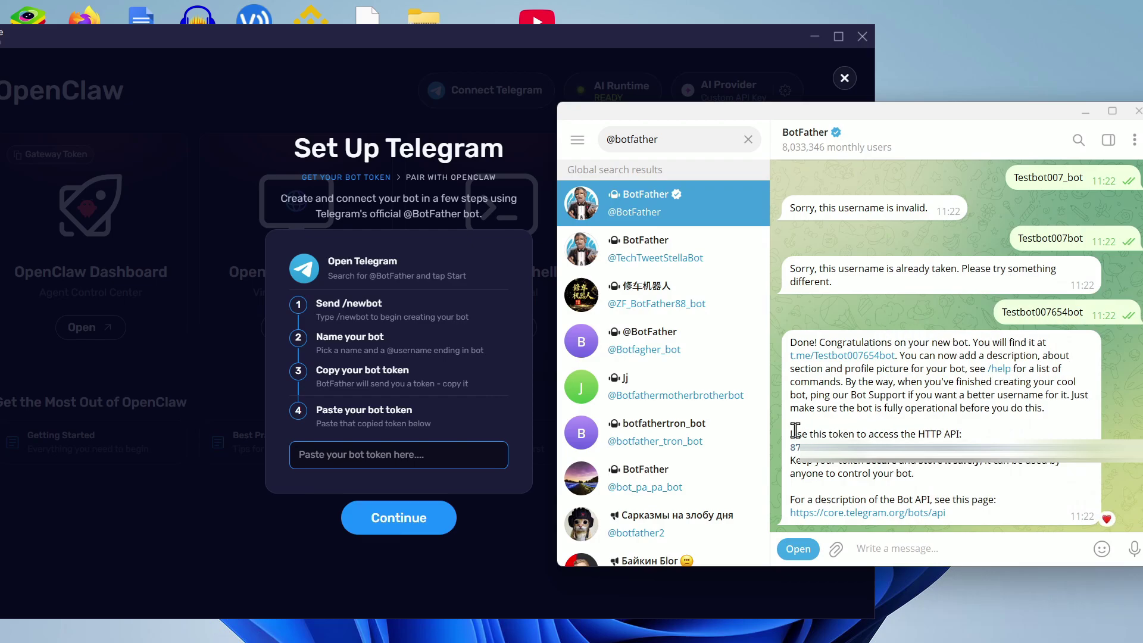
- Copy the bot token from BotFather's message, paste it into the OpenClaw Telegram setup and continue to pairing
{"action": "left_click_drag", "start_coordinate": [797, 434], "coordinate": [913, 434]}
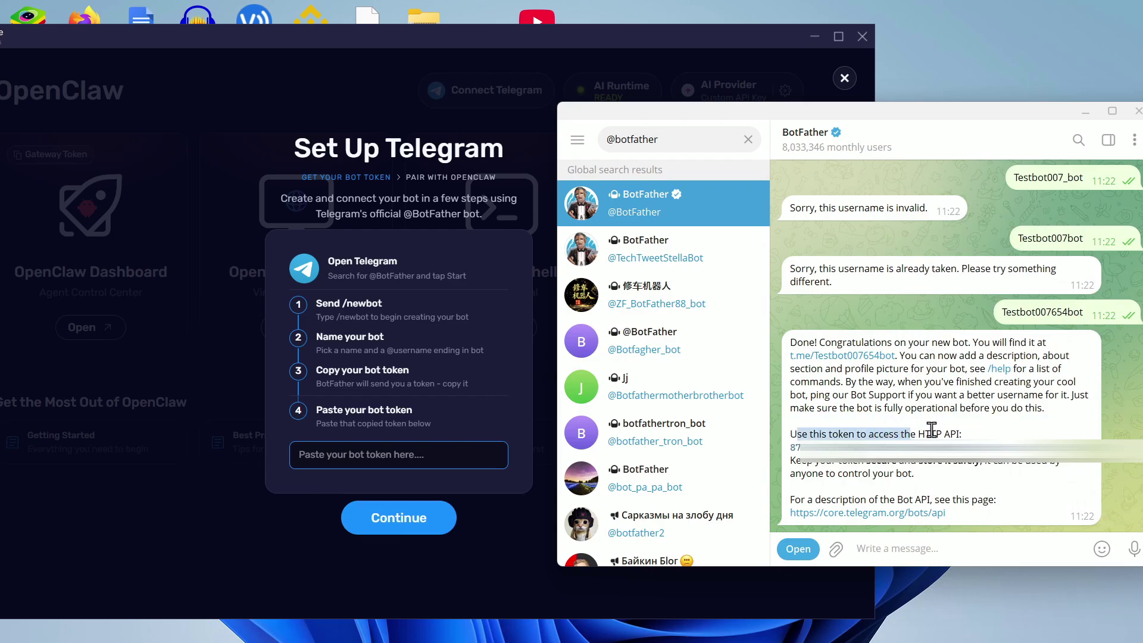
{"action": "left_click", "coordinate": [963, 429]}
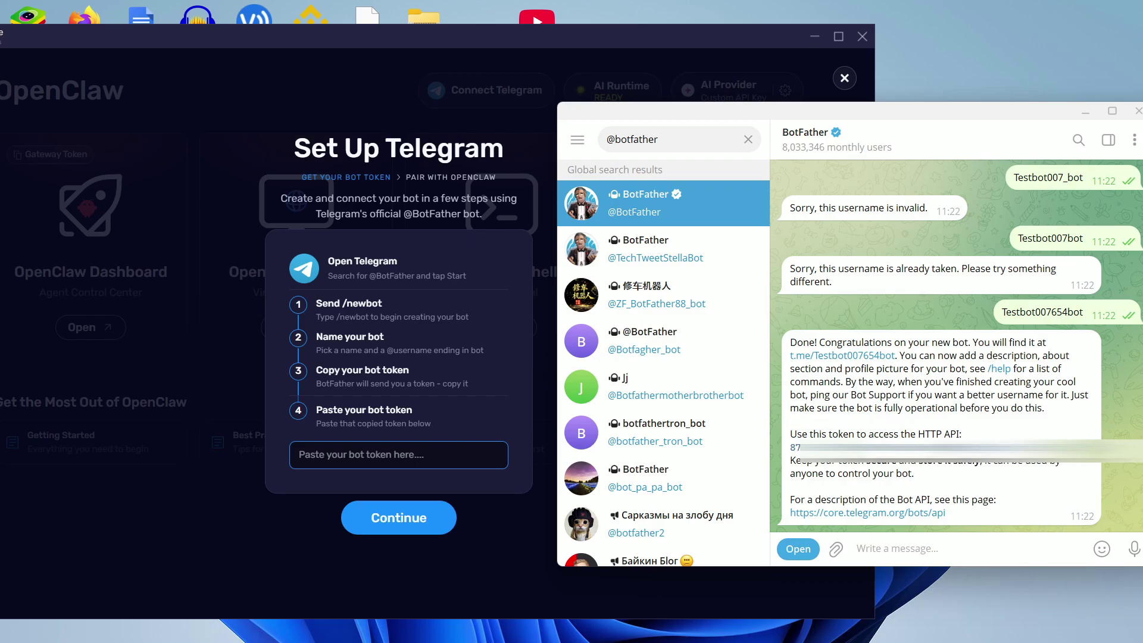
{"action": "left_click_drag", "start_coordinate": [1047, 448], "coordinate": [794, 455]}
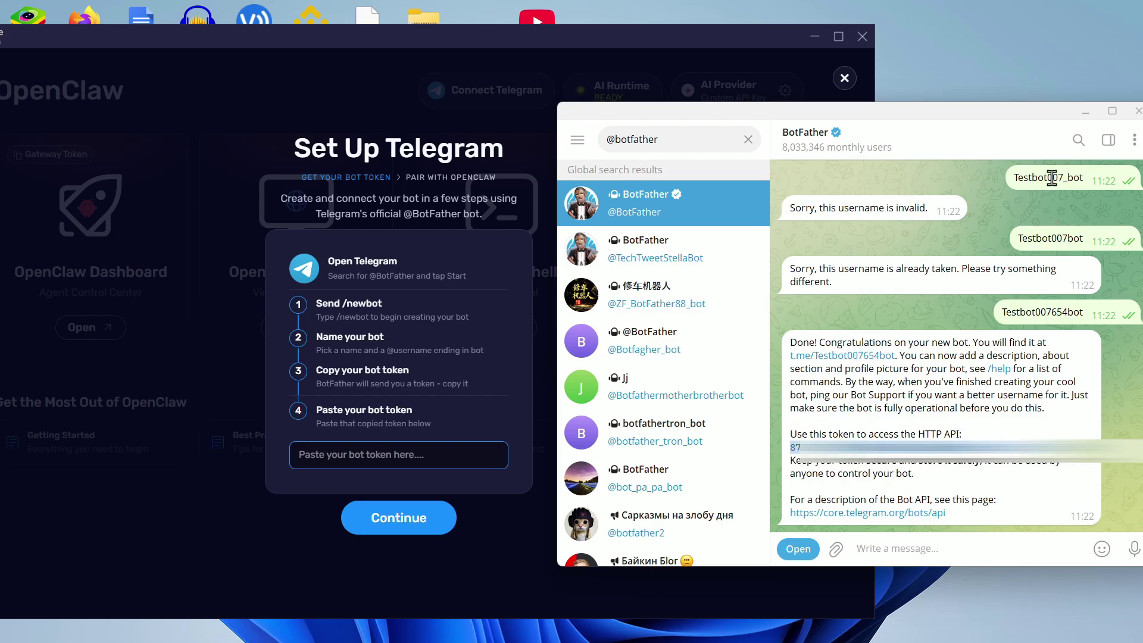
{"action": "left_click", "coordinate": [1081, 112]}
{"action": "key", "text": "ctrl+v"}
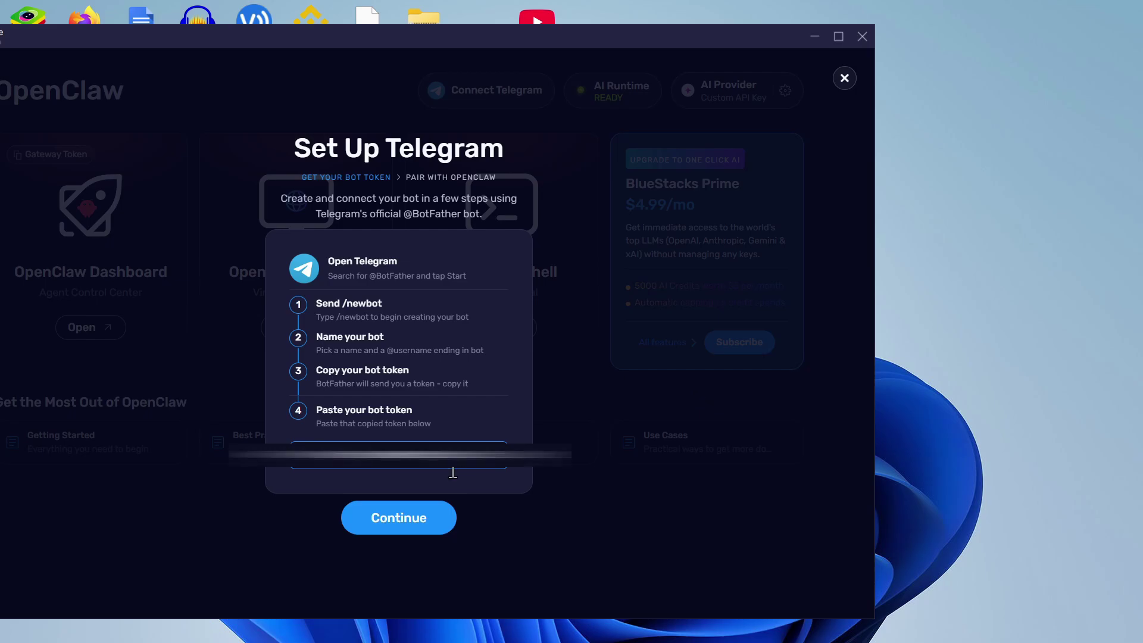
{"action": "left_click", "coordinate": [431, 523]}
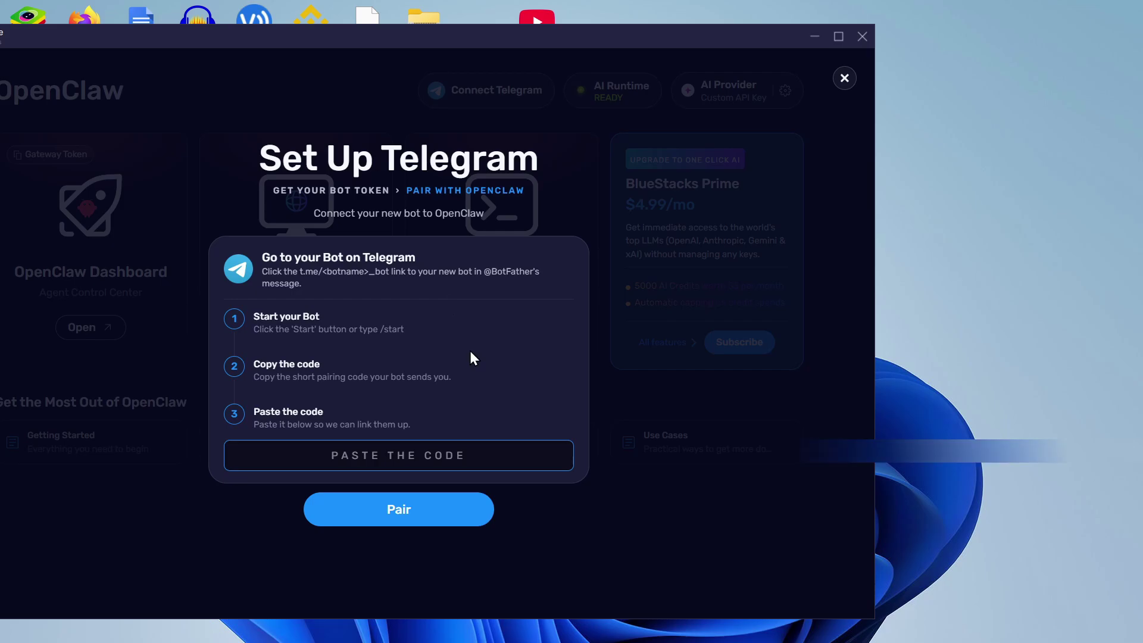
- Switch to Telegram, open the new bot's chat from the link in BotFather's message and start the bot
{"action": "key", "text": "alt+Tab"}
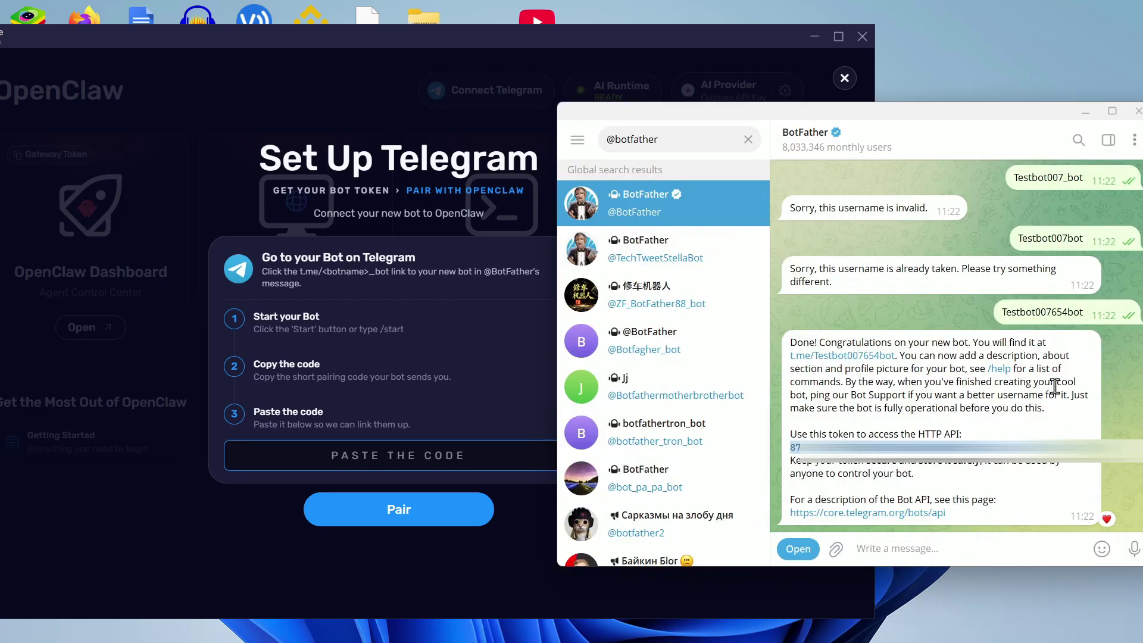
{"action": "left_click", "coordinate": [859, 358]}
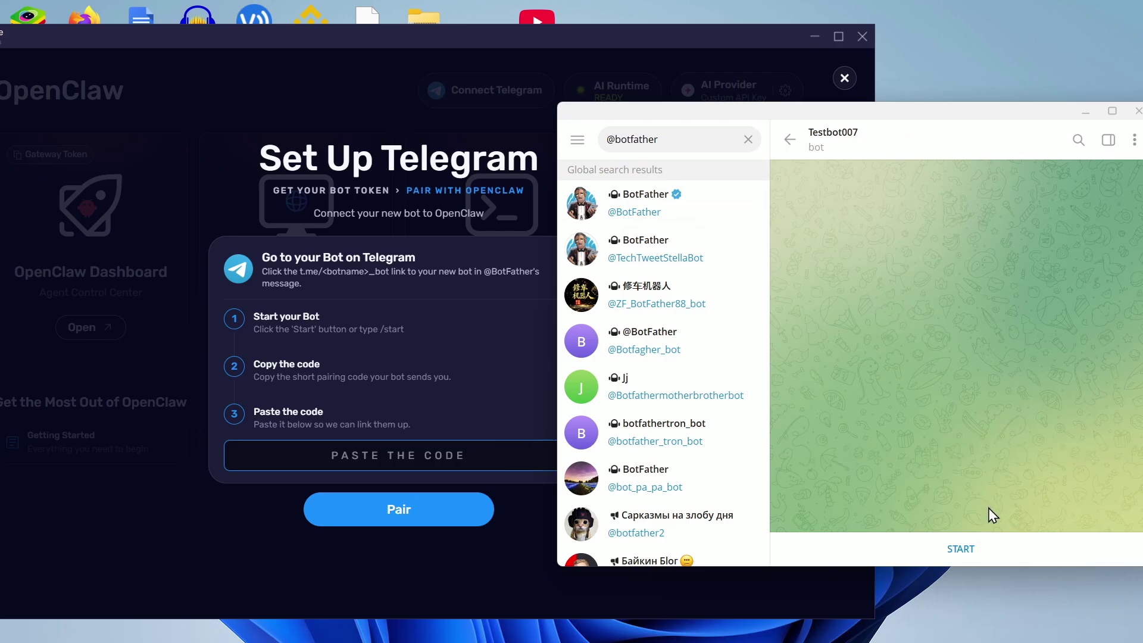
{"action": "left_click", "coordinate": [961, 549]}
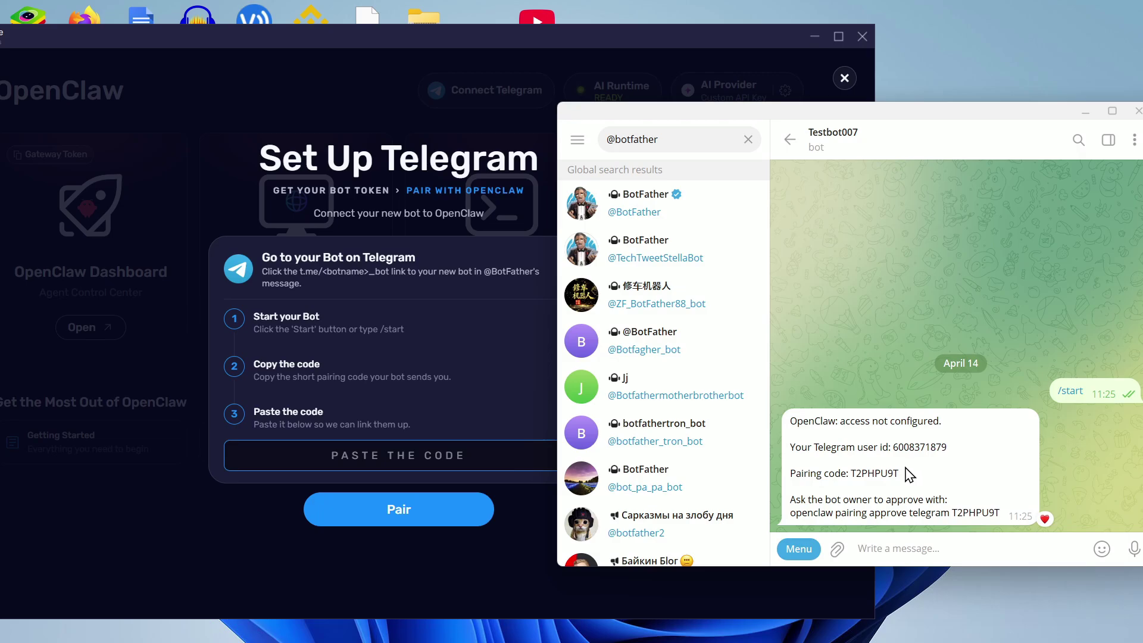
- Copy the pairing code from the bot's reply, paste it into the OpenClaw Telegram setup, pair the bot and finish the setup
{"action": "left_click_drag", "start_coordinate": [901, 472], "coordinate": [850, 474]}
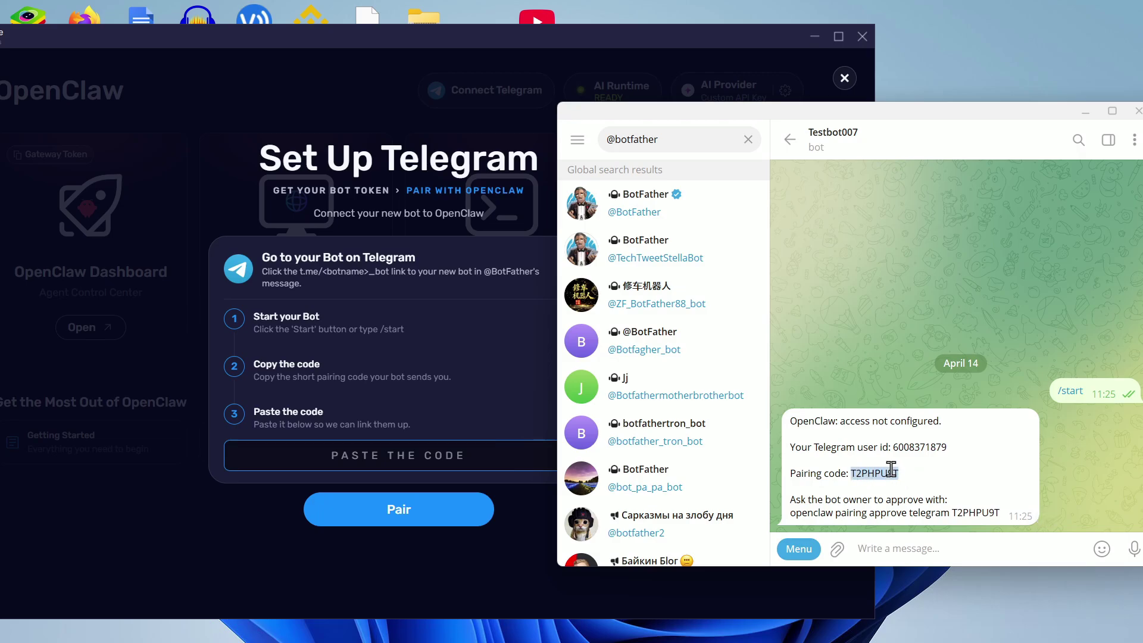
{"action": "right_click", "coordinate": [893, 474]}
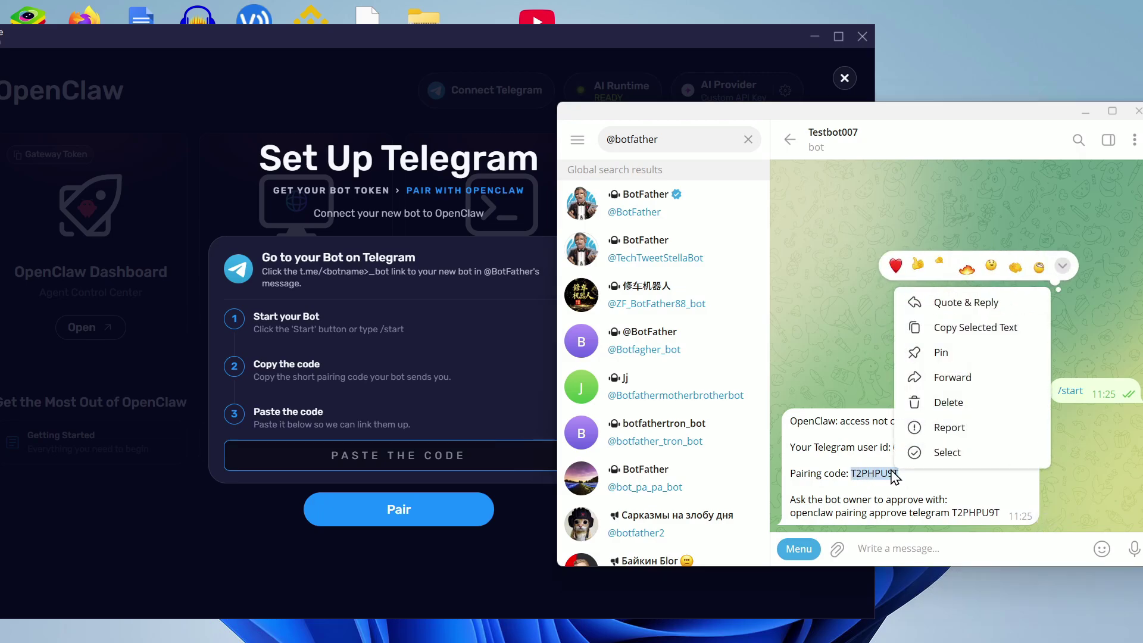
{"action": "left_click", "coordinate": [976, 328]}
{"action": "left_click", "coordinate": [386, 446]}
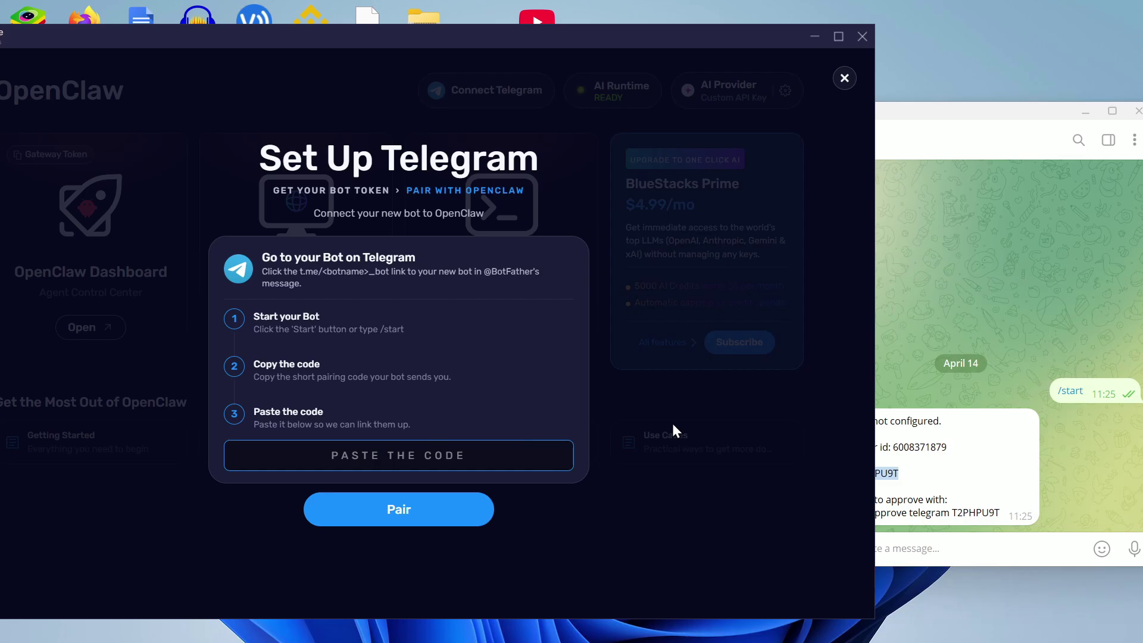
{"action": "key", "text": "ctrl+v"}
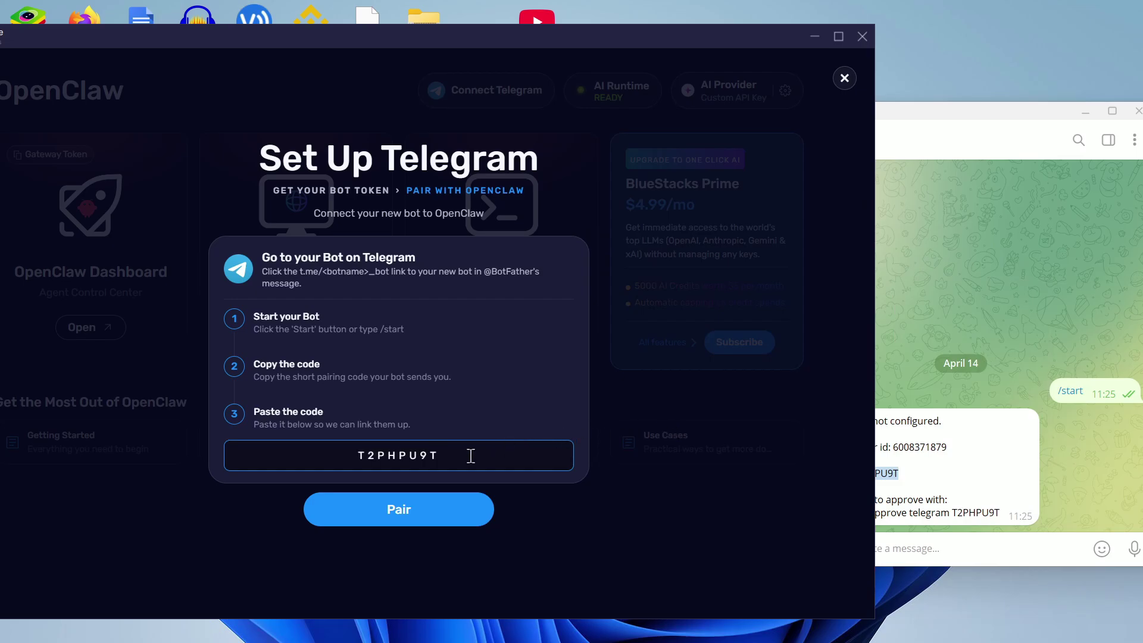
{"action": "left_click", "coordinate": [445, 519]}
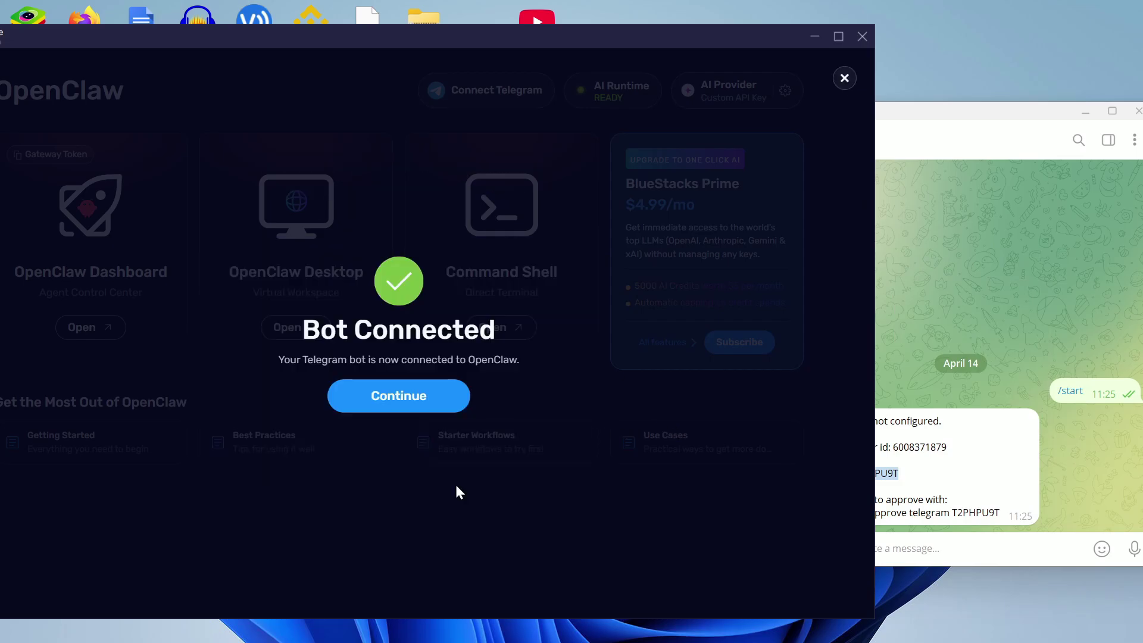
{"action": "left_click", "coordinate": [414, 399]}
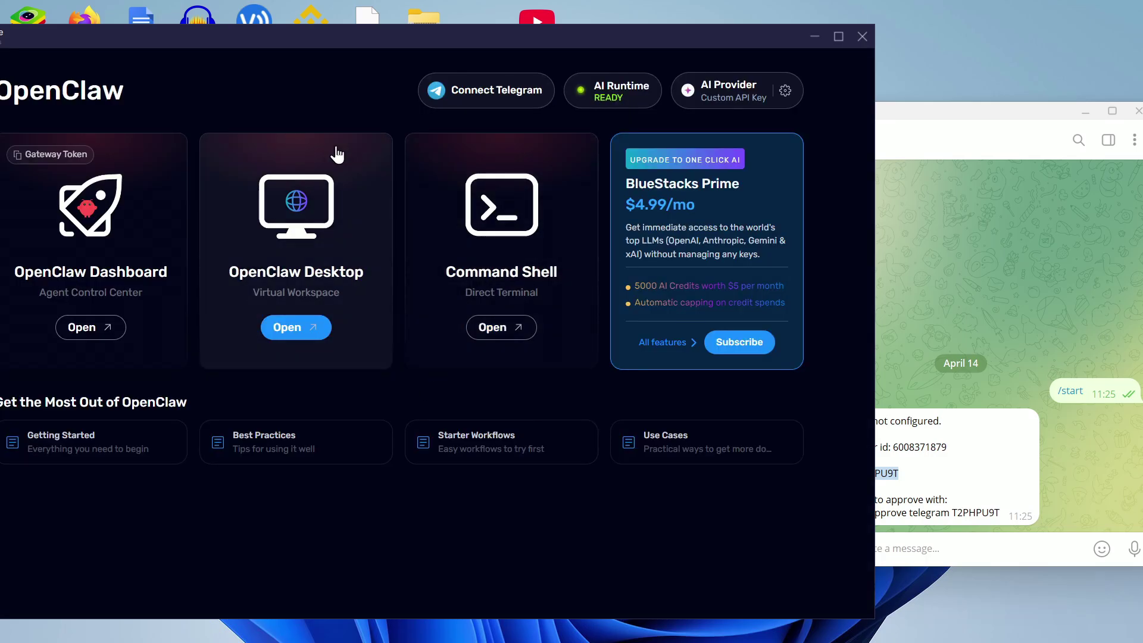
- Open the OpenClaw Dashboard in the browser to view its chat page, and minimize the browser window
{"action": "left_click_drag", "start_coordinate": [359, 51], "coordinate": [478, 47]}
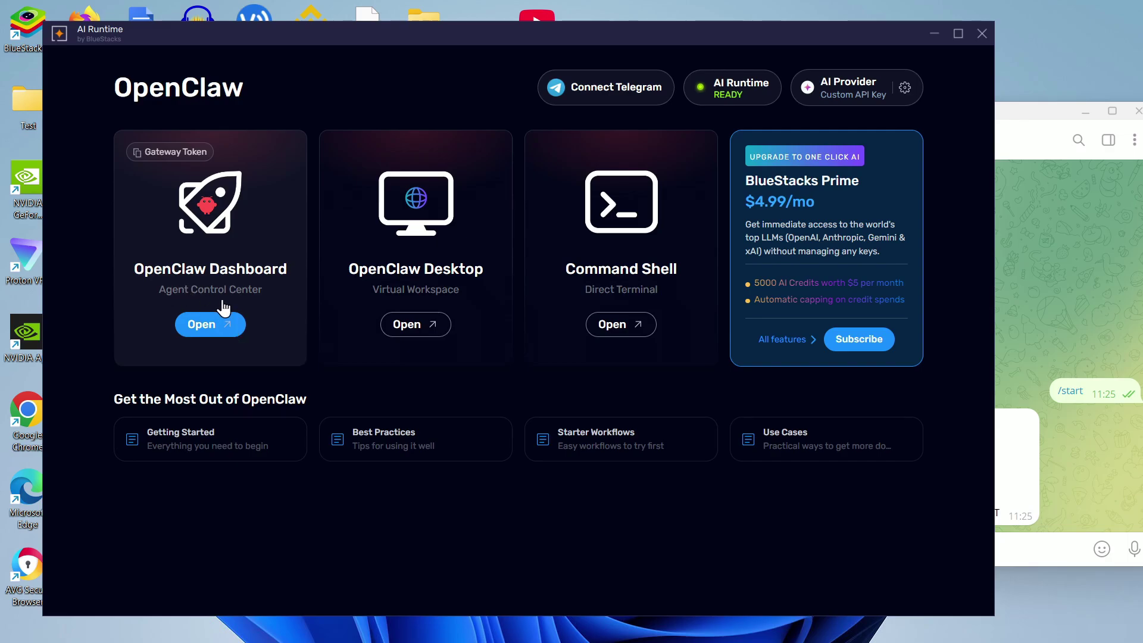
{"action": "left_click", "coordinate": [223, 325]}
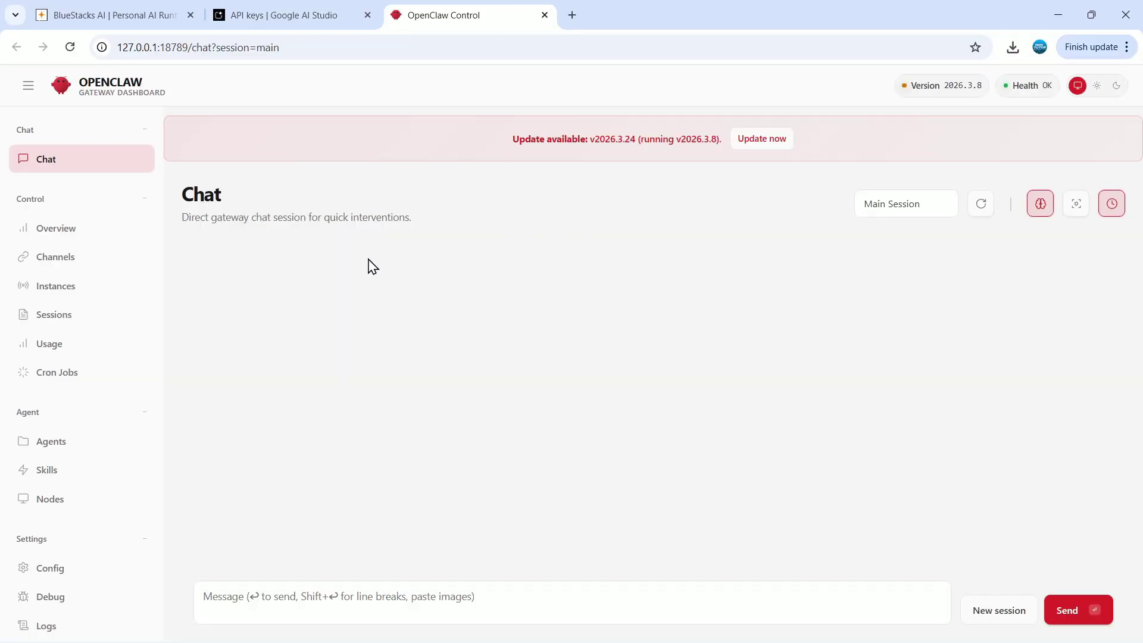
{"action": "left_click", "coordinate": [1058, 15]}
- Minimize the AI Runtime window and send the message "hello" to Testbot007 in Telegram
{"action": "left_click", "coordinate": [929, 34]}
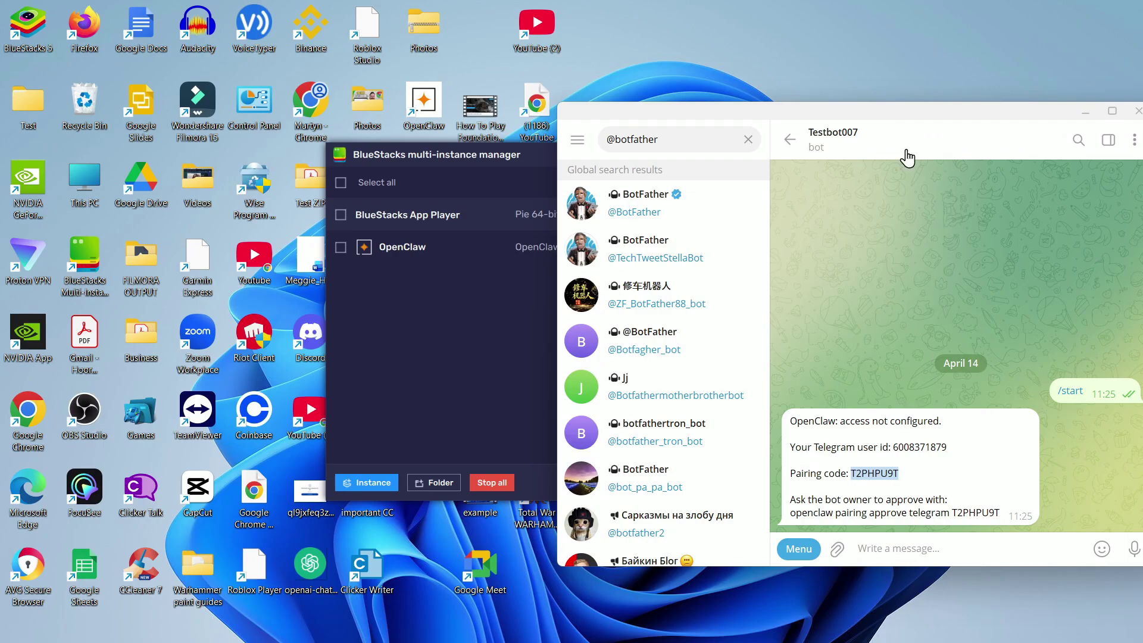
{"action": "left_click_drag", "start_coordinate": [913, 112], "coordinate": [750, 57]}
{"action": "left_click", "coordinate": [793, 488]}
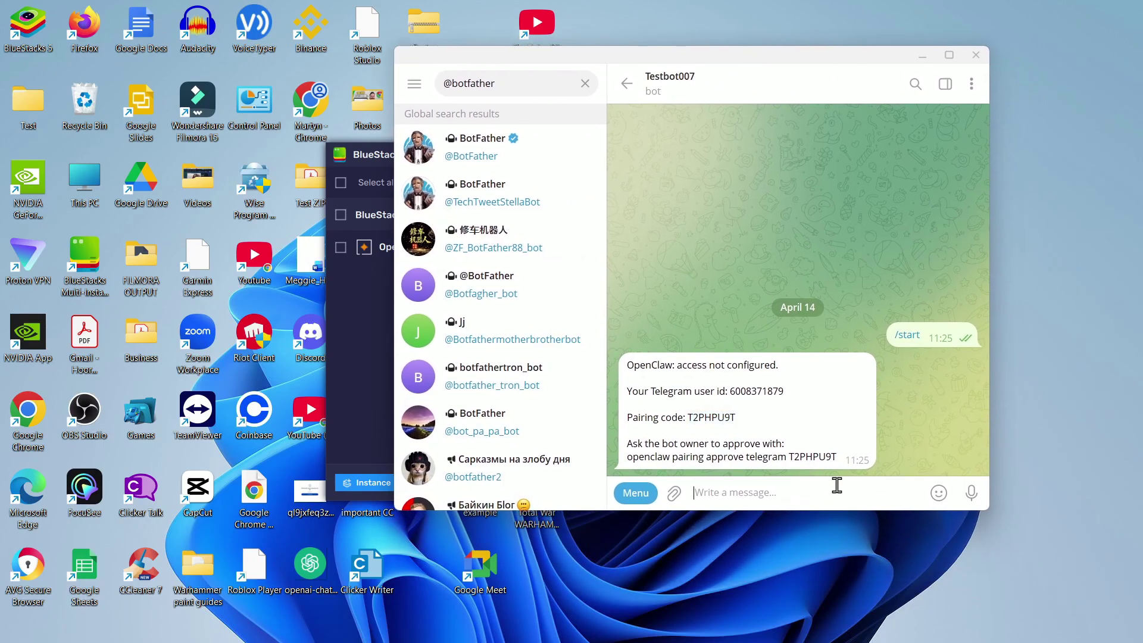
{"action": "type", "text": "hello"}
{"action": "key", "text": "Return"}
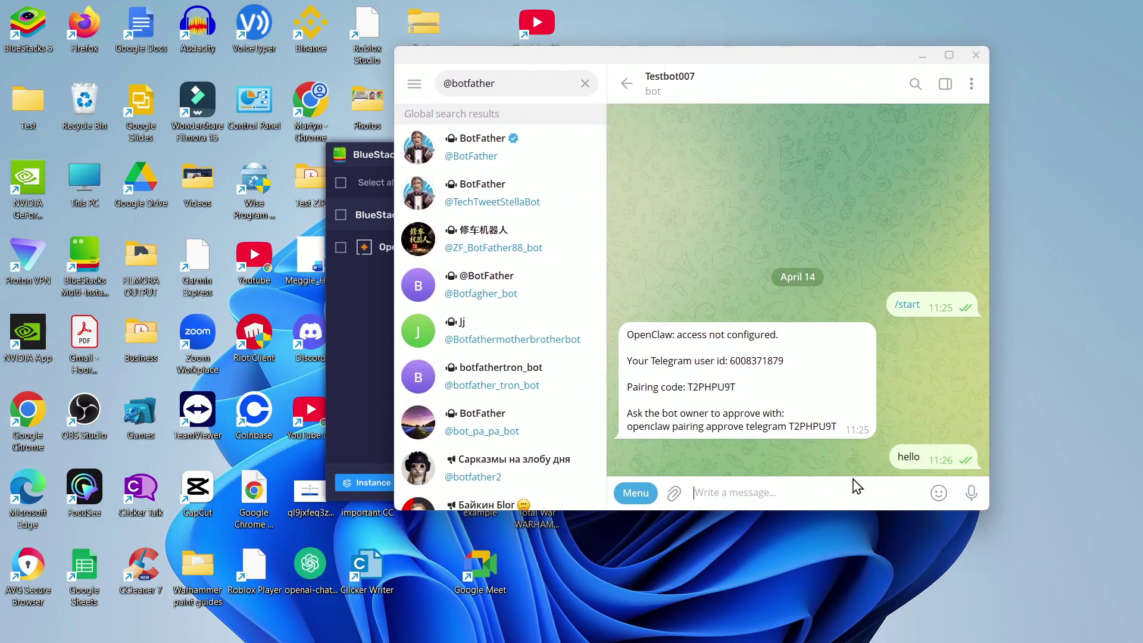